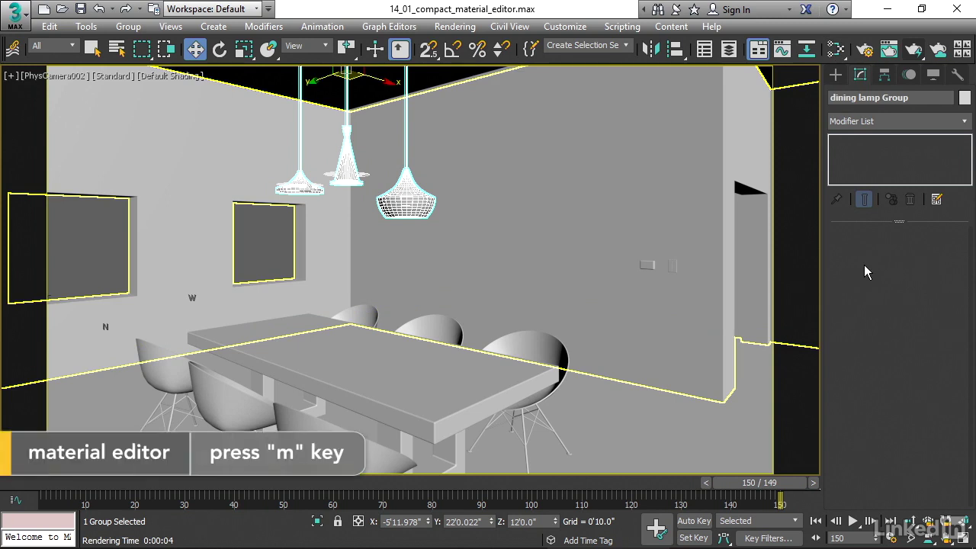
Open the Material Editor, switch it to Compact mode, and place it so the lamps and table stay visible
key("m")
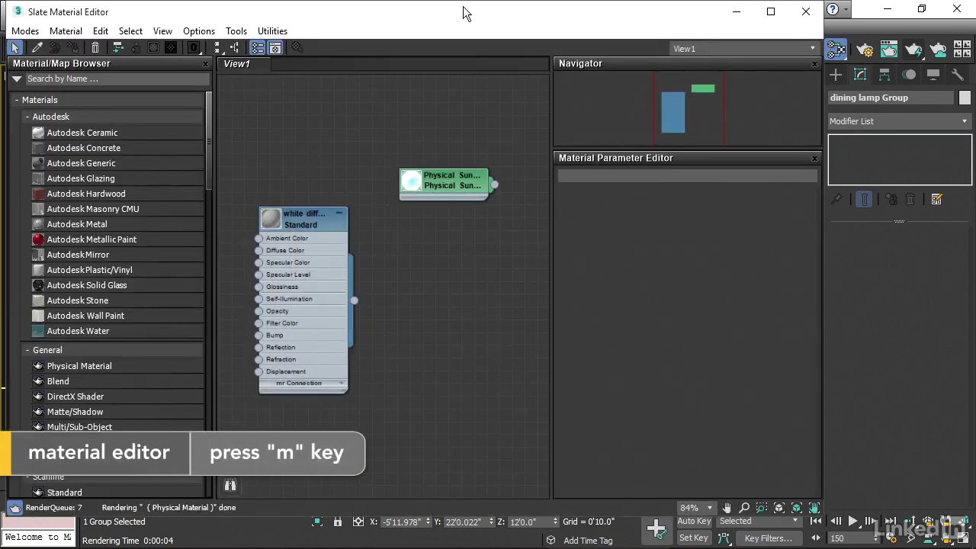
left_click_drag(446, 14, 513, 12)
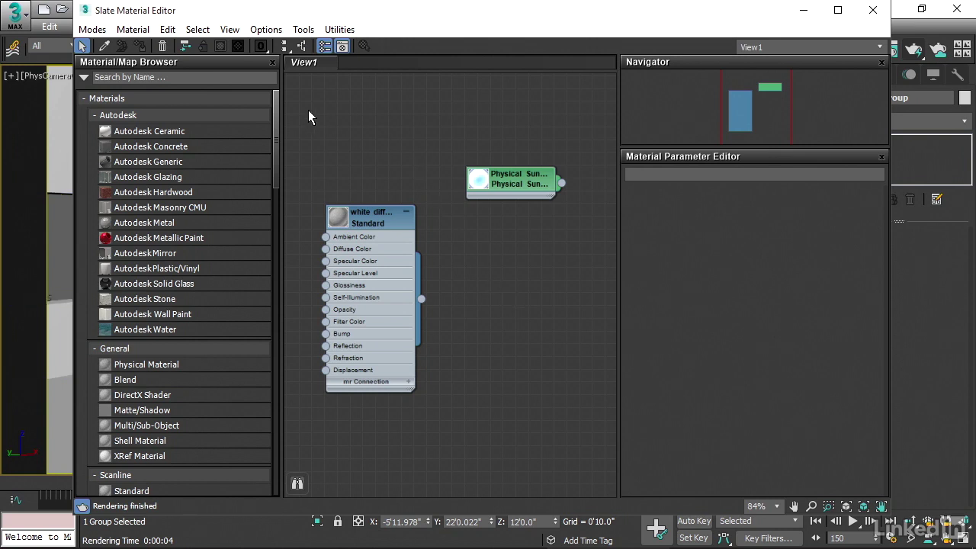
left_click(91, 32)
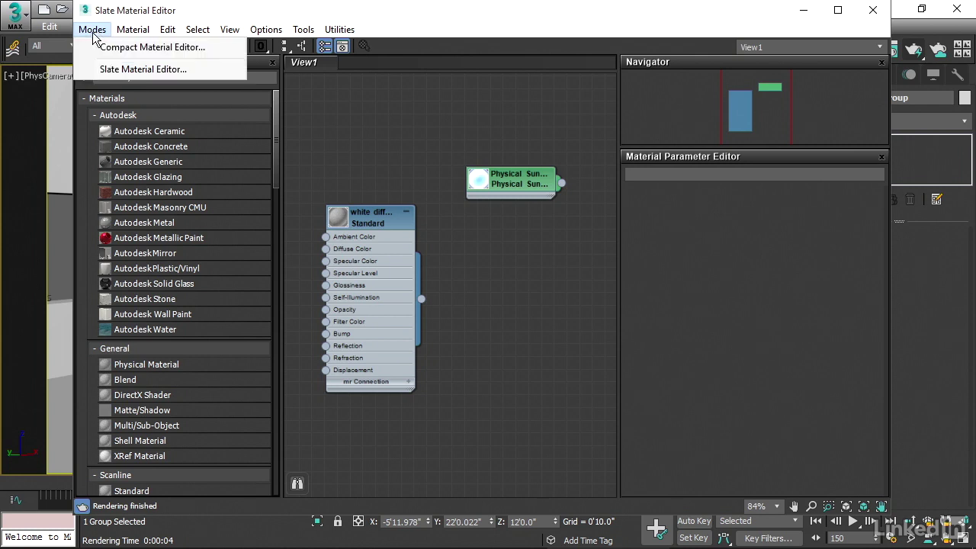
left_click(214, 47)
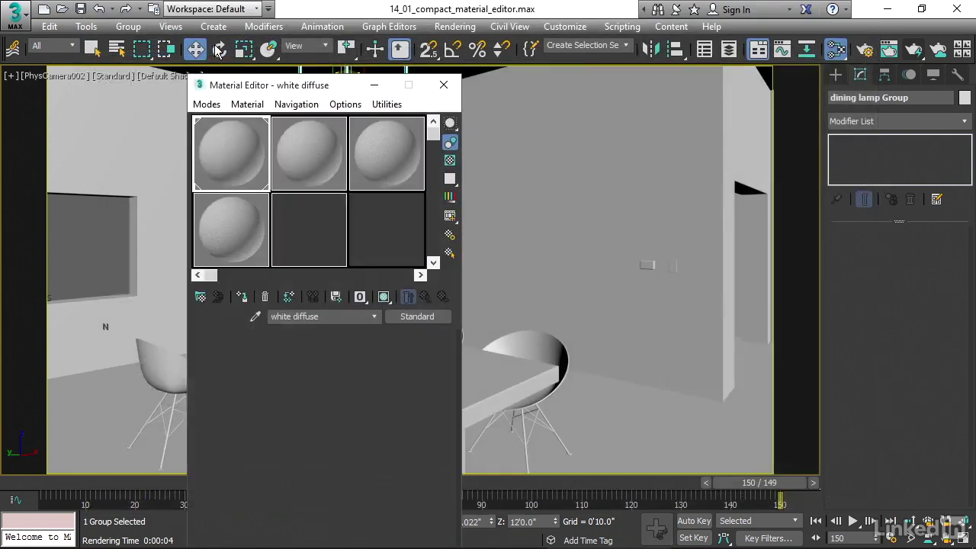
left_click_drag(330, 85, 311, 15)
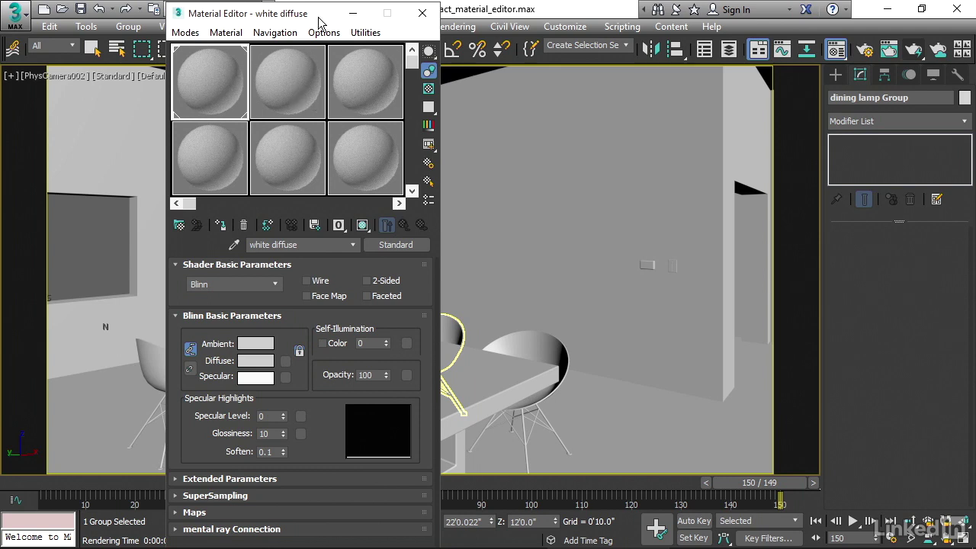
left_click_drag(322, 18, 190, 19)
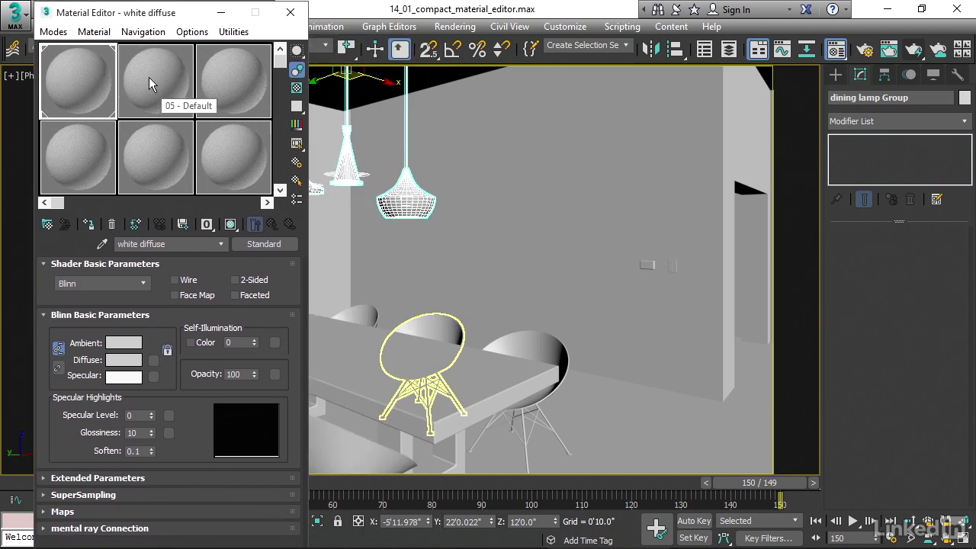
Activate the second sample slot and keep its shader set to Blinn
left_click(149, 77)
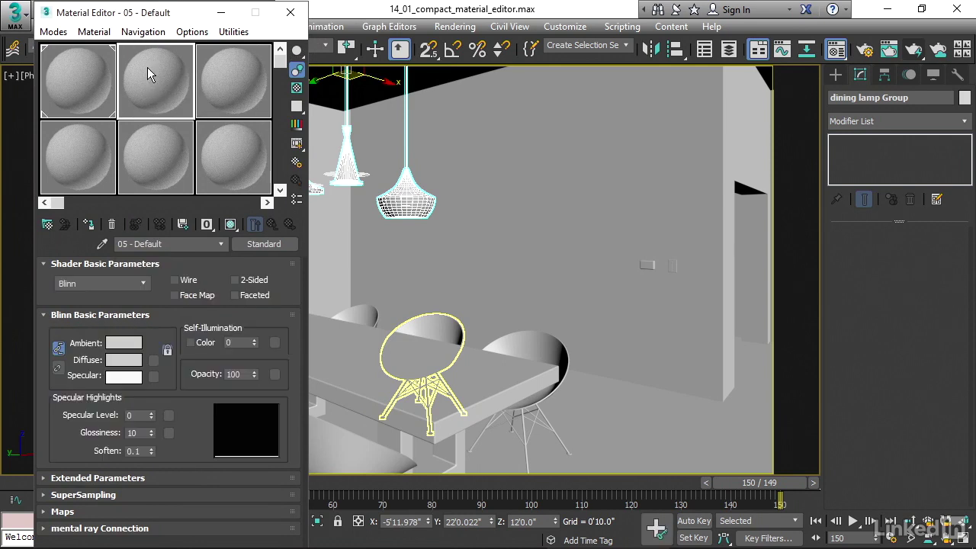
left_click(144, 286)
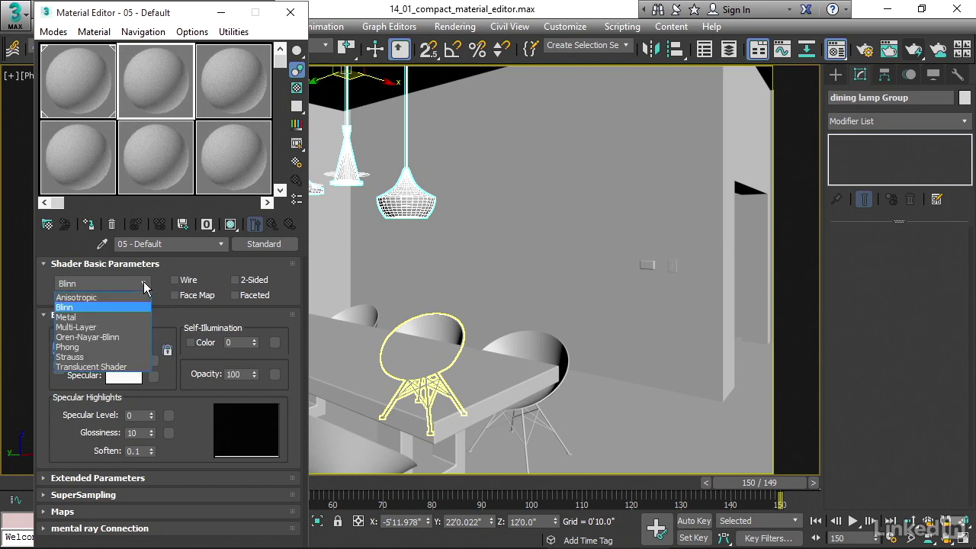
left_click(112, 306)
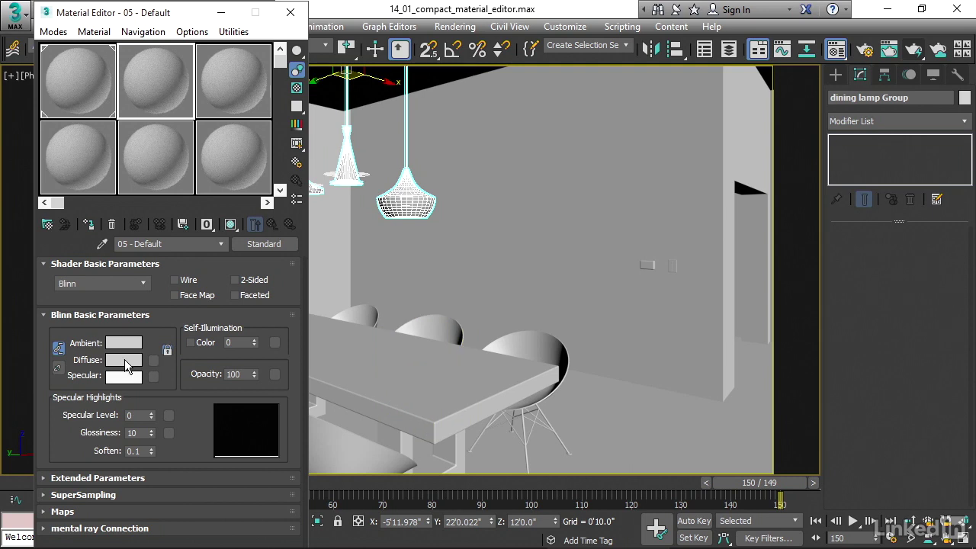
Set the diffuse color of the second slot's material to a near-black dark gray
left_click(126, 361)
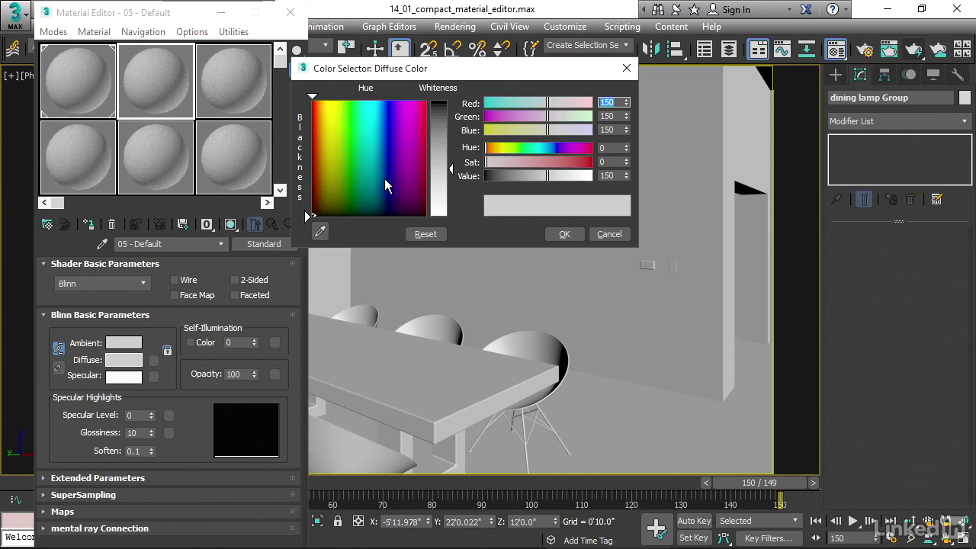
left_click_drag(453, 173, 451, 106)
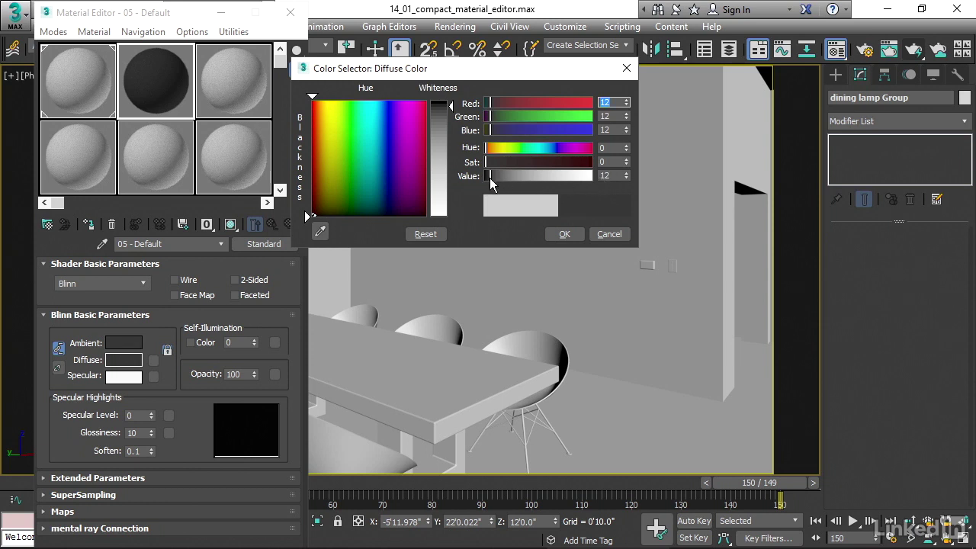
left_click_drag(489, 178, 486, 178)
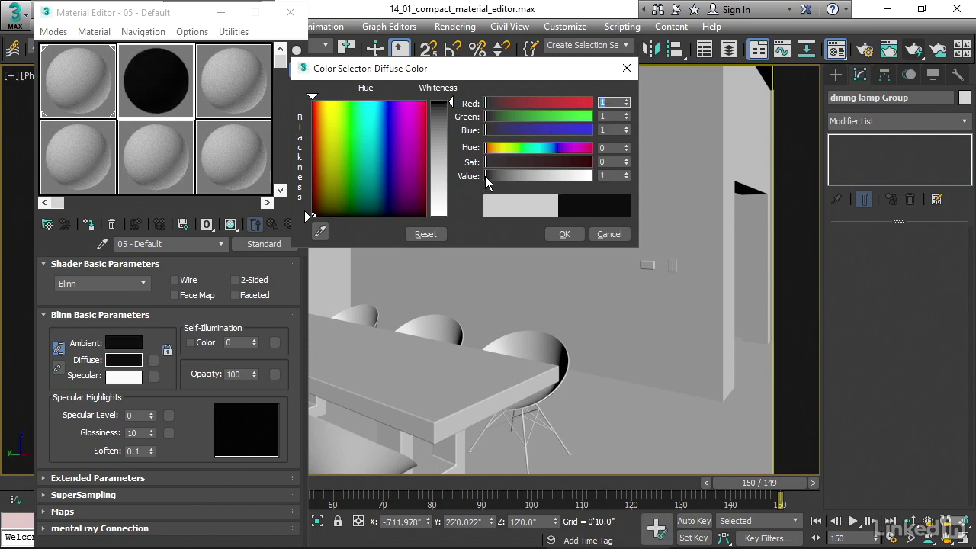
left_click_drag(485, 175, 487, 175)
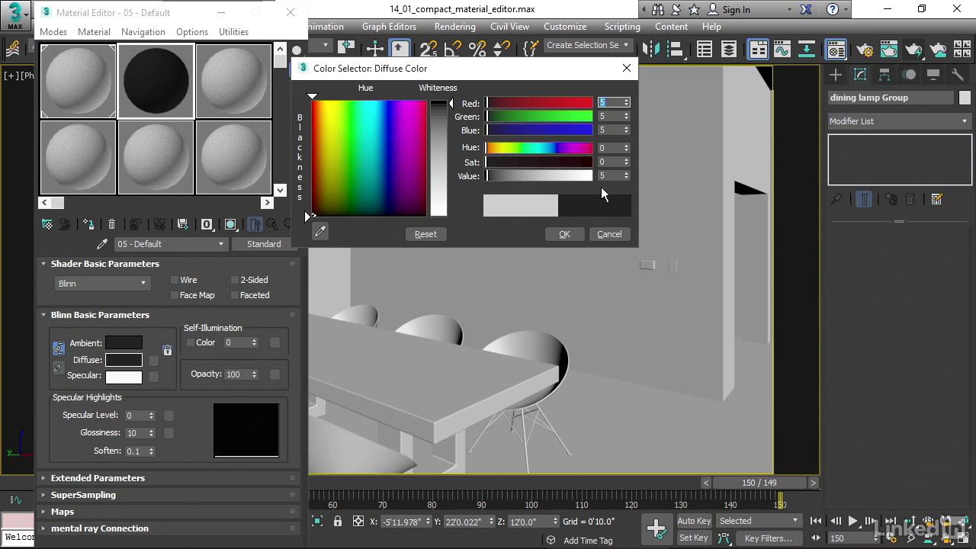
left_click_drag(485, 176, 483, 177)
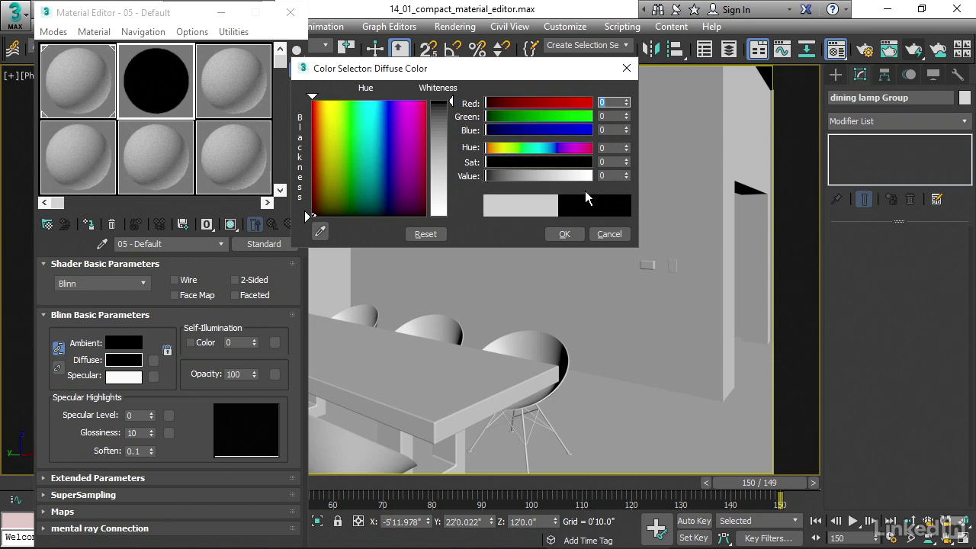
left_click(626, 173)
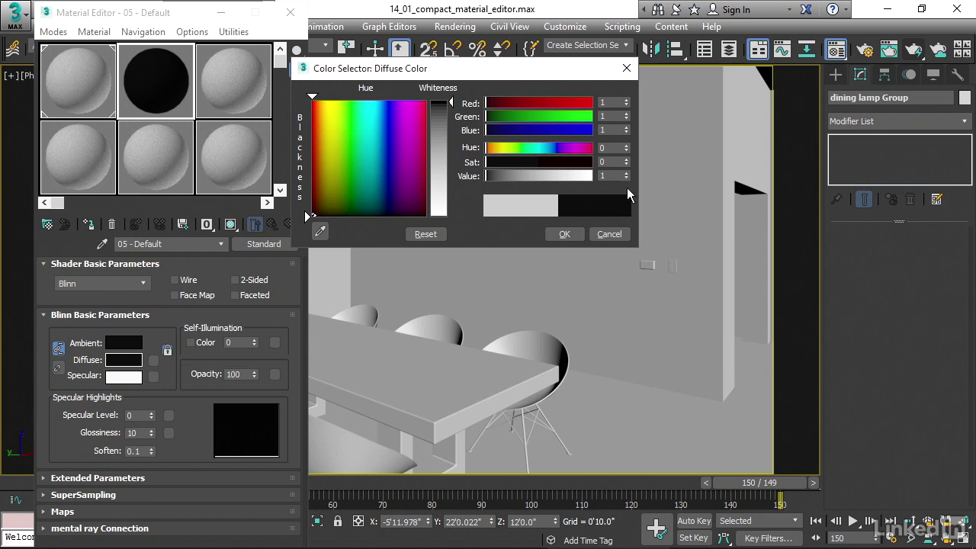
left_click(626, 173)
left_click(627, 173)
left_click(627, 174)
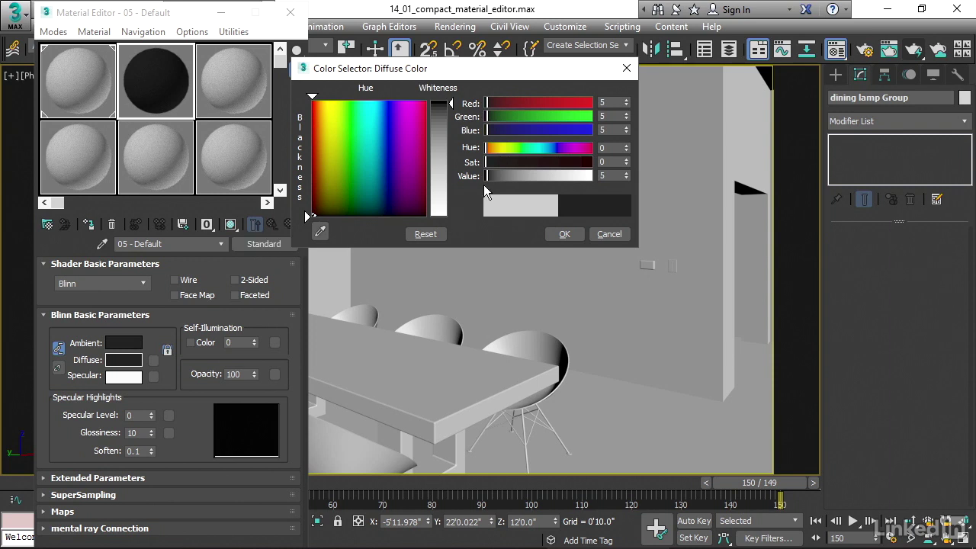
mouse_move(488, 176)
left_mouse_down()
mouse_move(593, 174)
mouse_move(490, 187)
left_mouse_up()
left_click(565, 234)
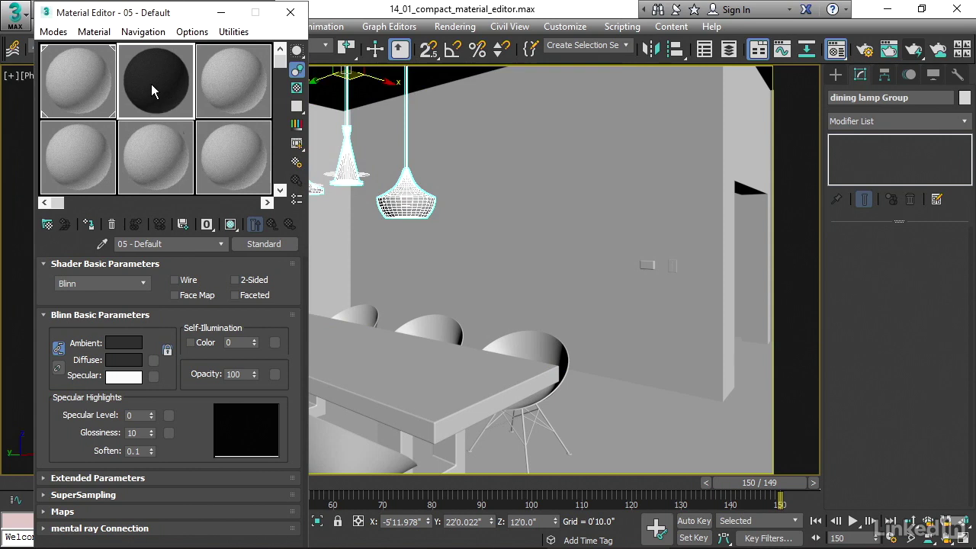
Assign the dark material to the selected dining lamp group and rename it "matte black"
left_click(89, 225)
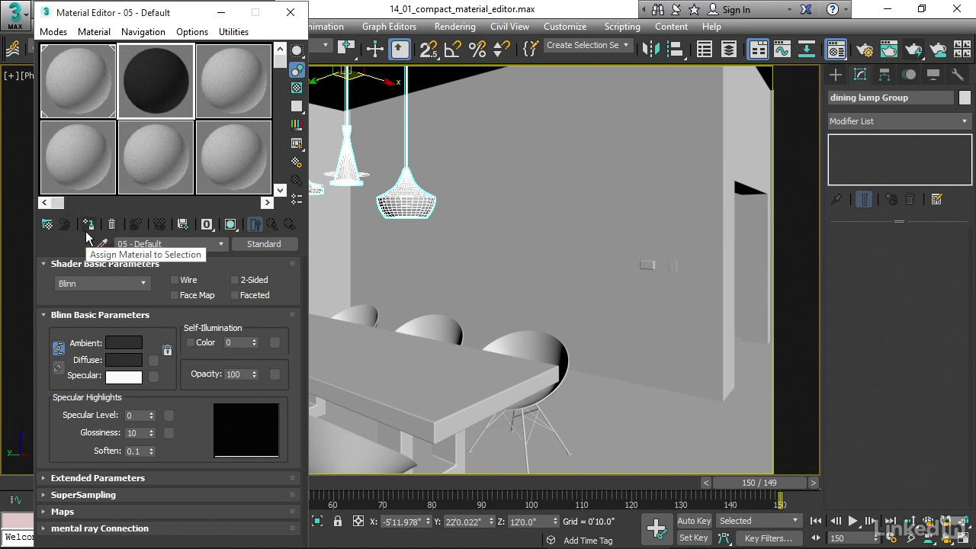
left_click(458, 326)
left_click(395, 206)
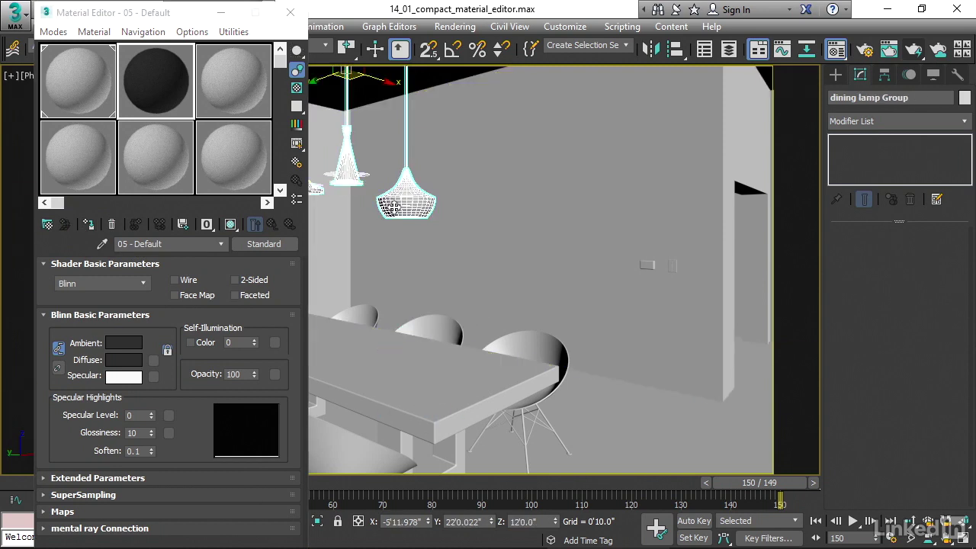
left_click_drag(197, 17, 662, 23)
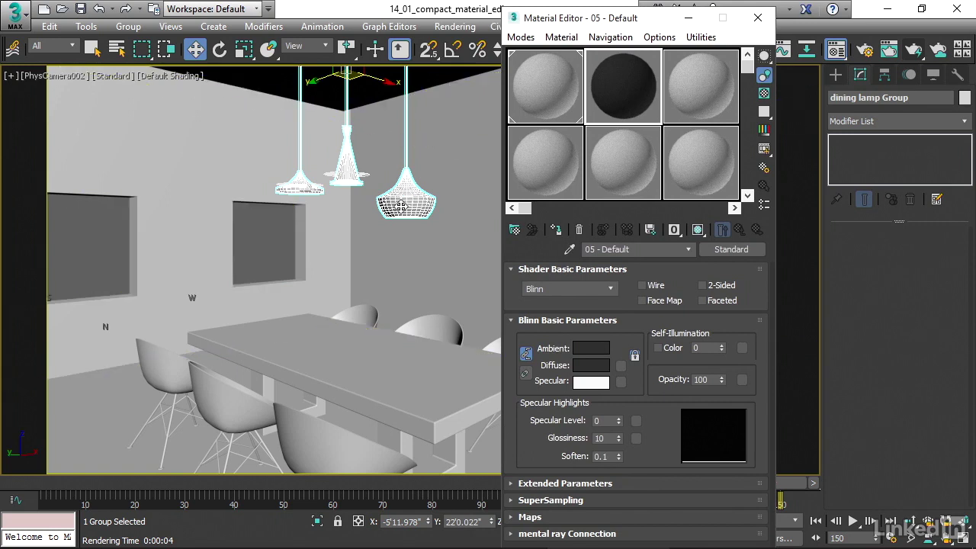
left_click(556, 230)
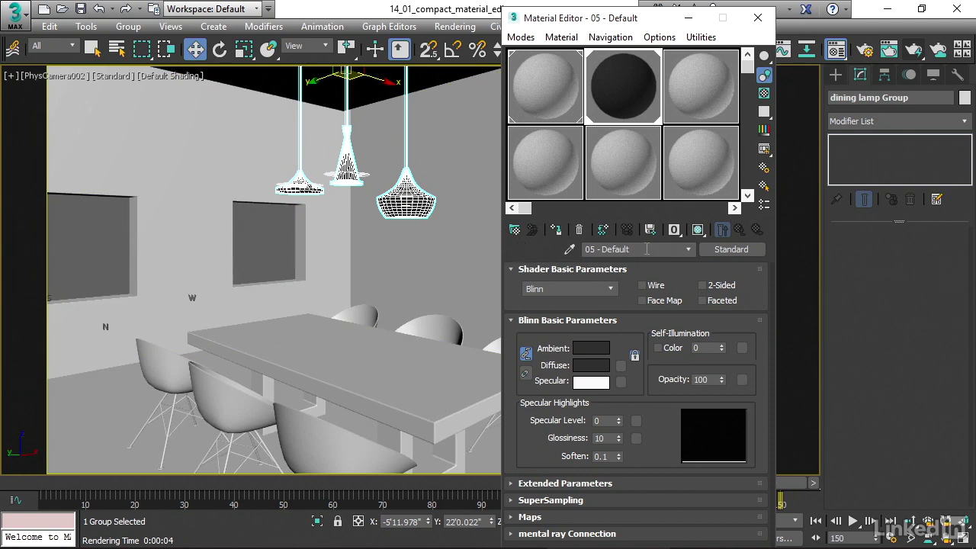
left_click_drag(647, 248, 537, 246)
type("matte black")
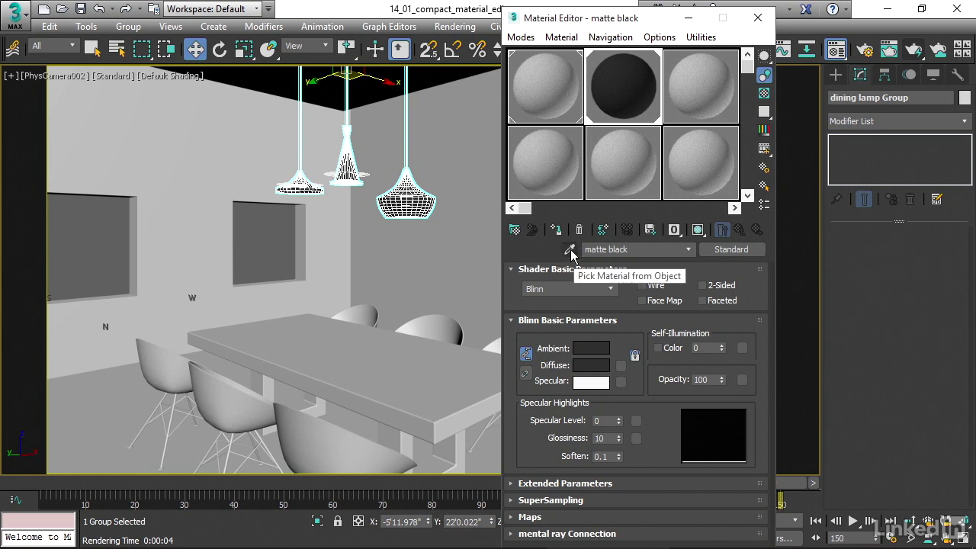
Pick the material from a pendant lamp into the first slot of the second row, and select the lower floor walls
left_click(543, 163)
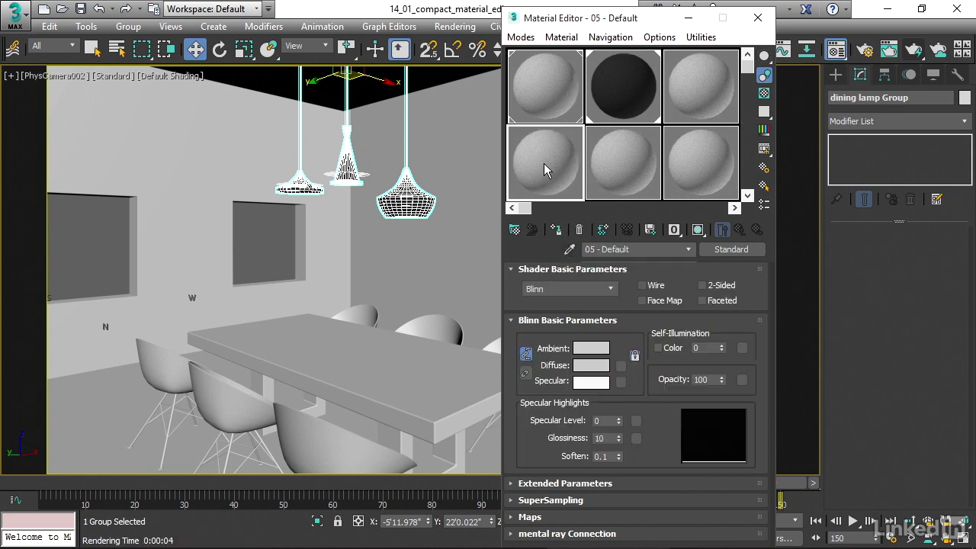
left_click(569, 249)
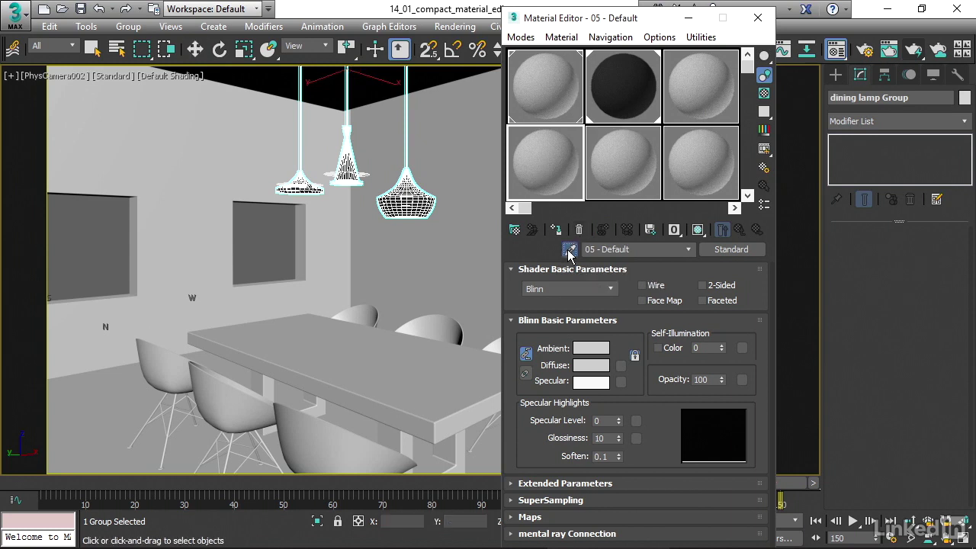
left_click(413, 185)
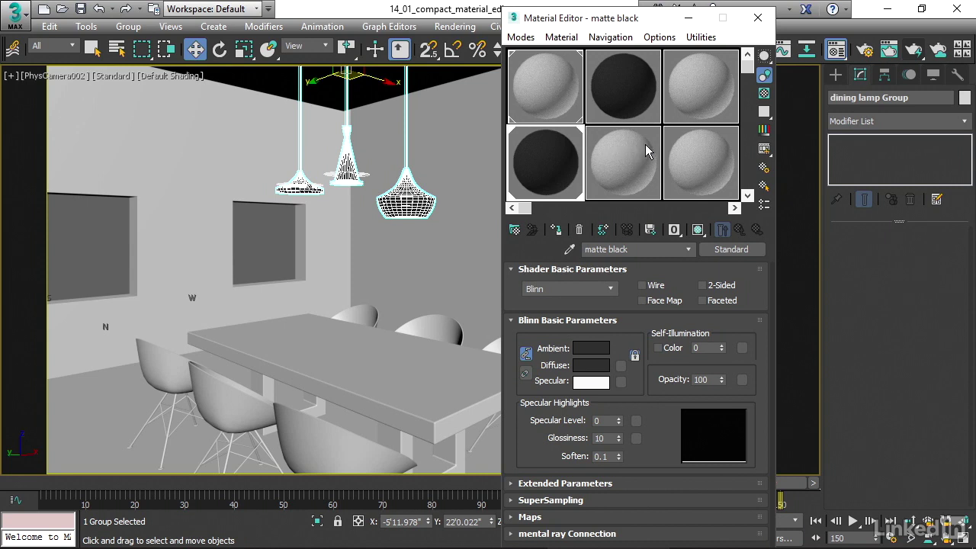
left_click(225, 167)
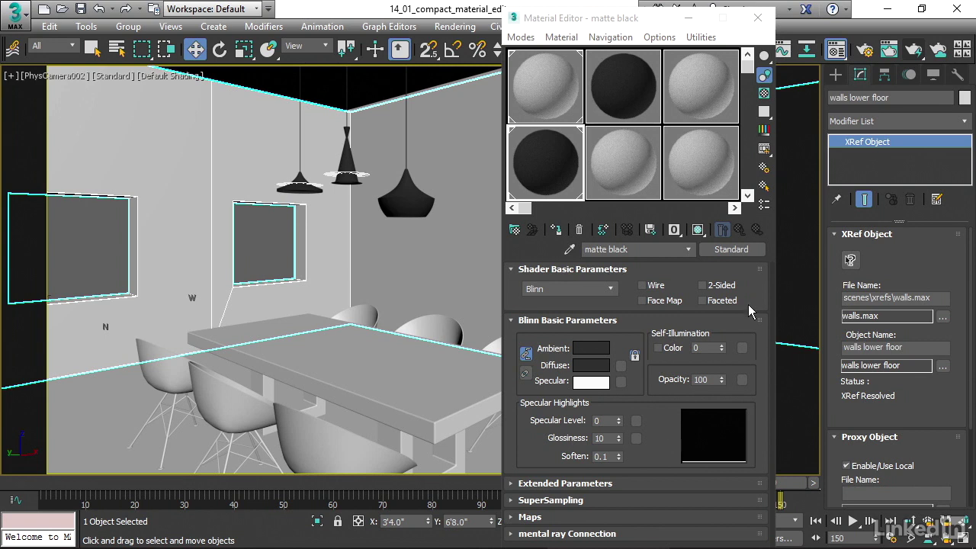
Open the Material Editor Options and place the dialog beside the sample slots
left_click(762, 169)
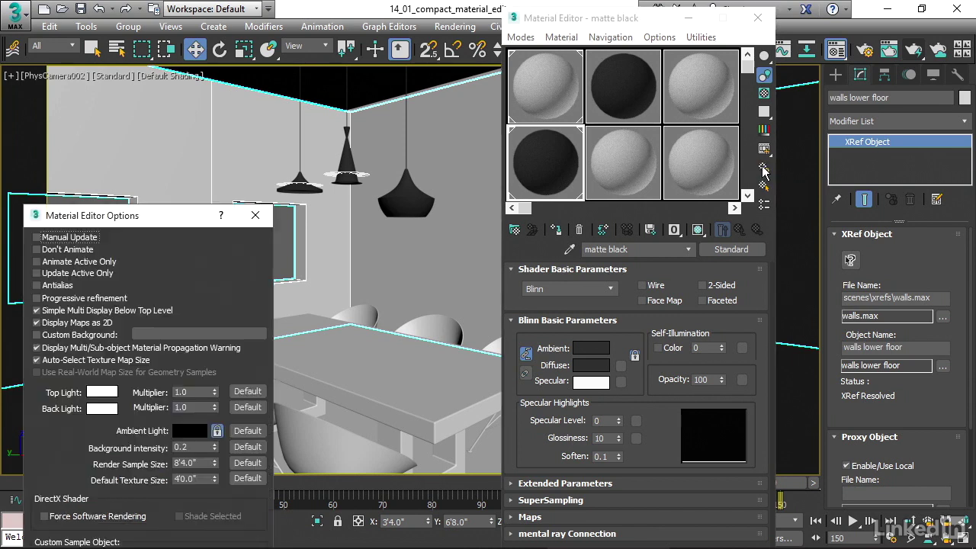
left_click_drag(190, 212, 409, 43)
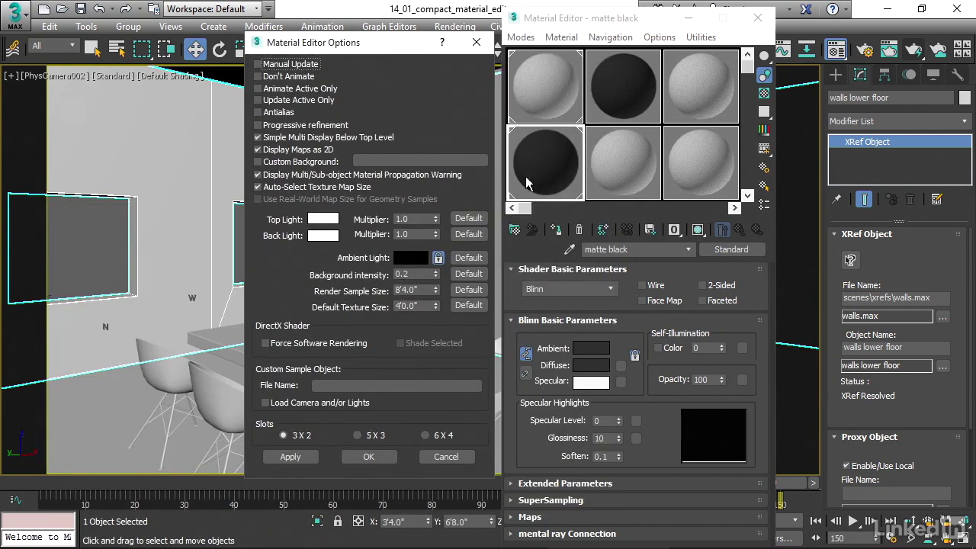